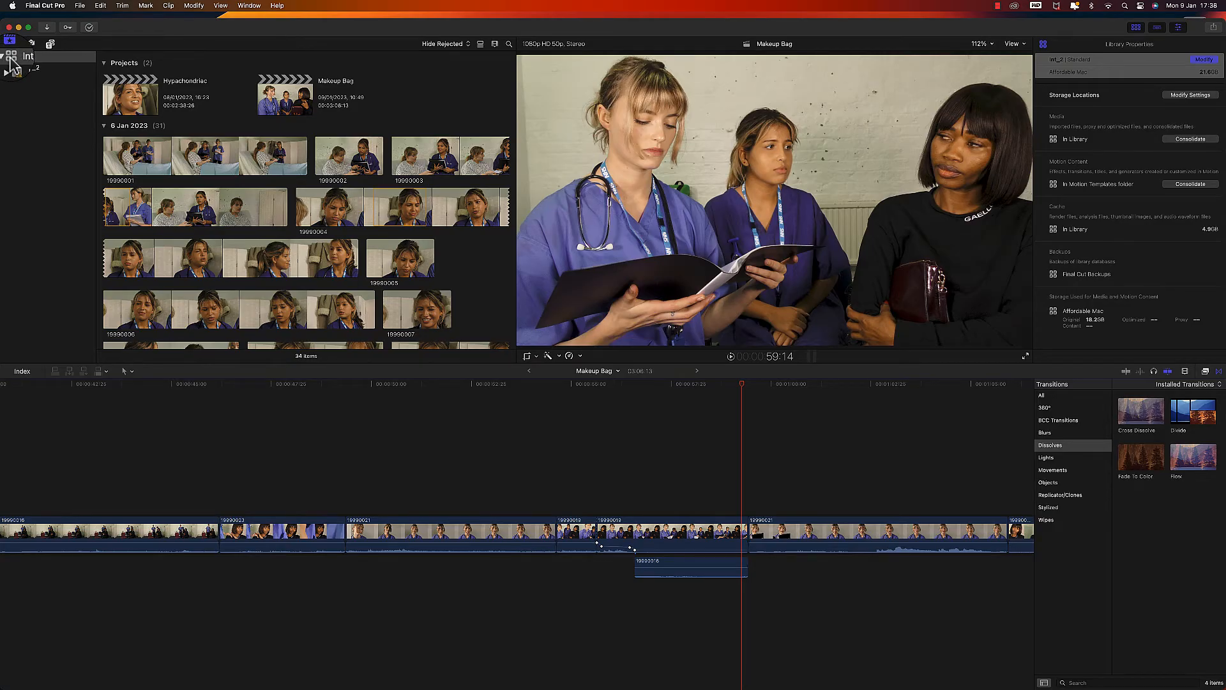
# - Close the open library and create a new library named Best Friend in the external drive's Best Friends folder
pyautogui.rightClick(11, 62)
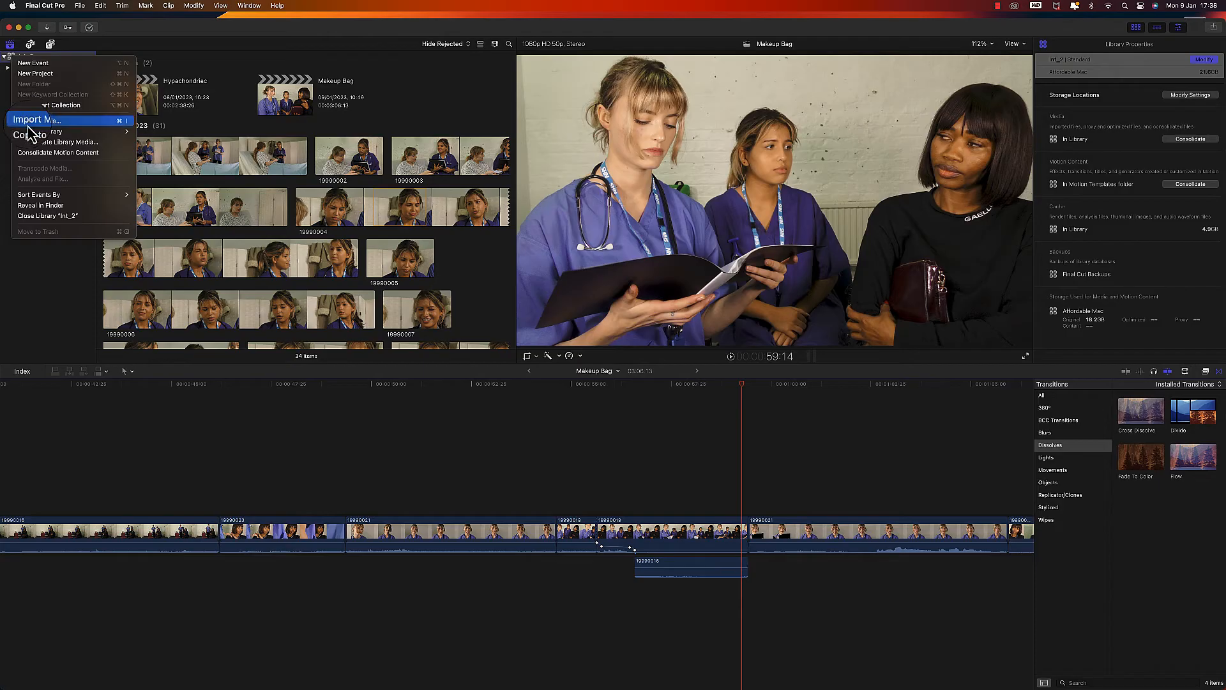
pyautogui.click(41, 217)
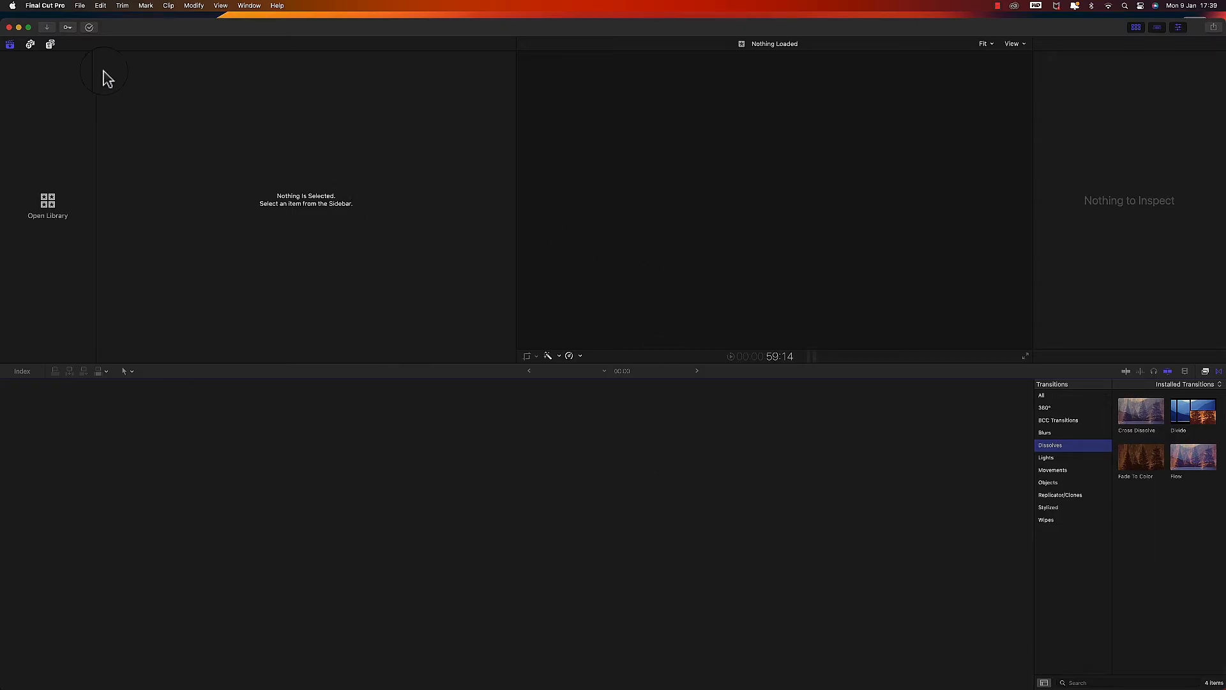
pyautogui.click(80, 5)
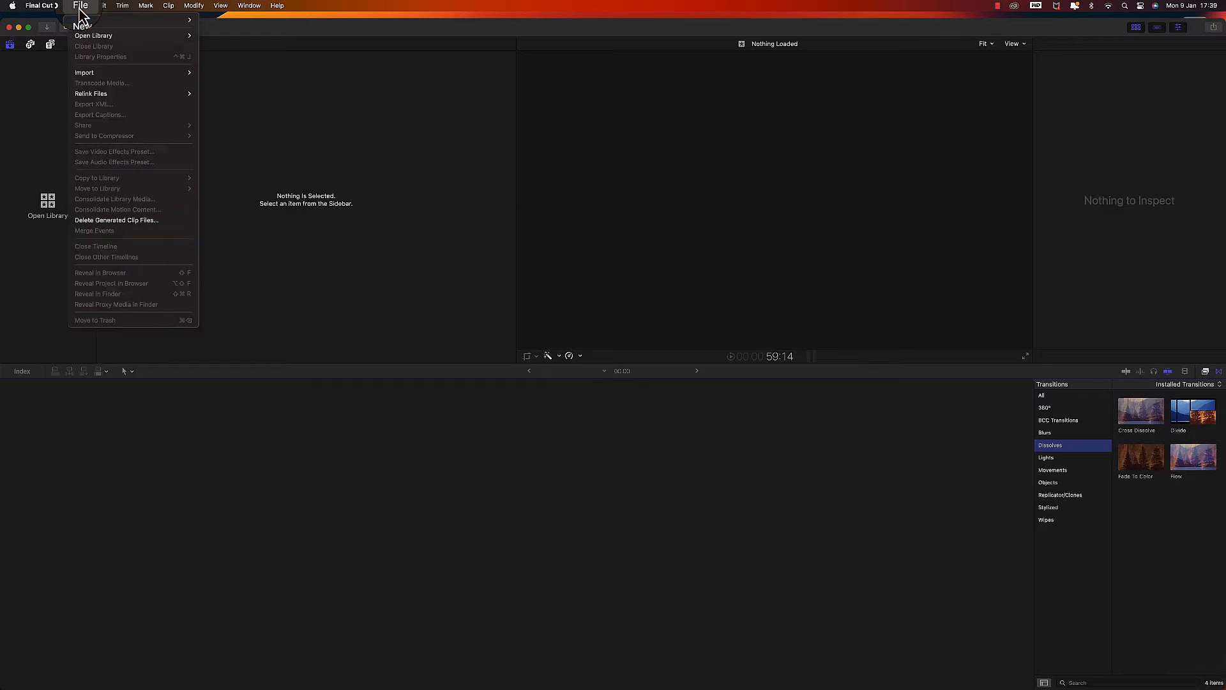
pyautogui.moveTo(128, 20)
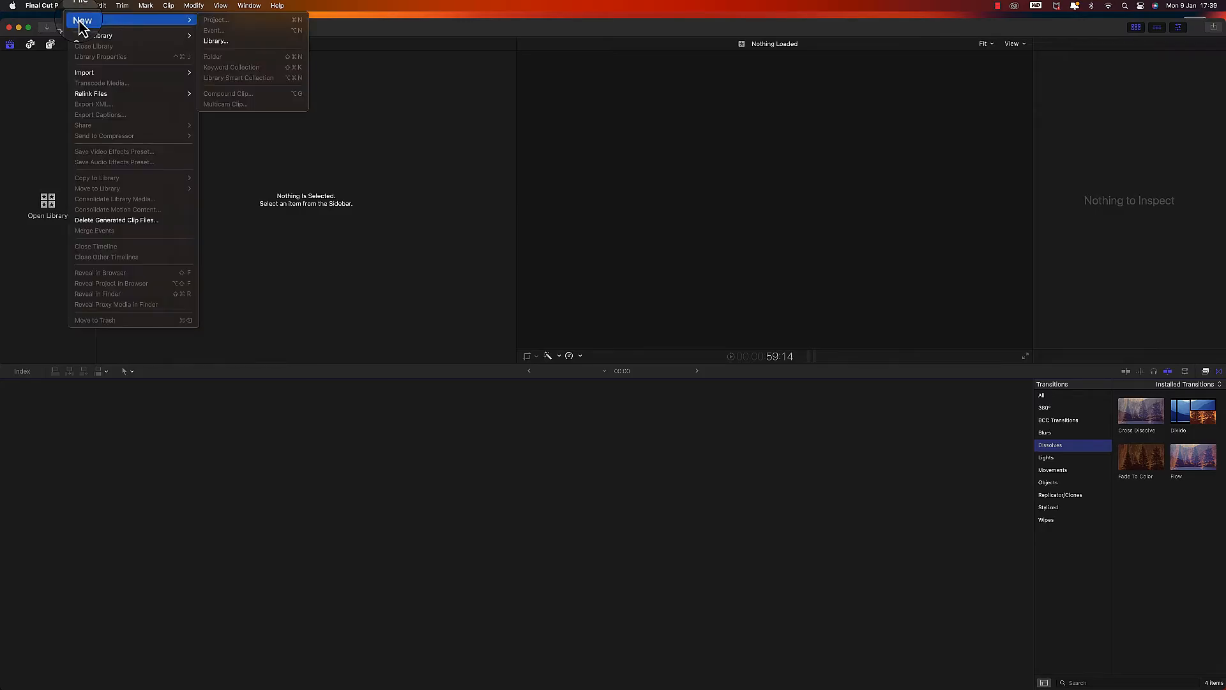
pyautogui.click(216, 44)
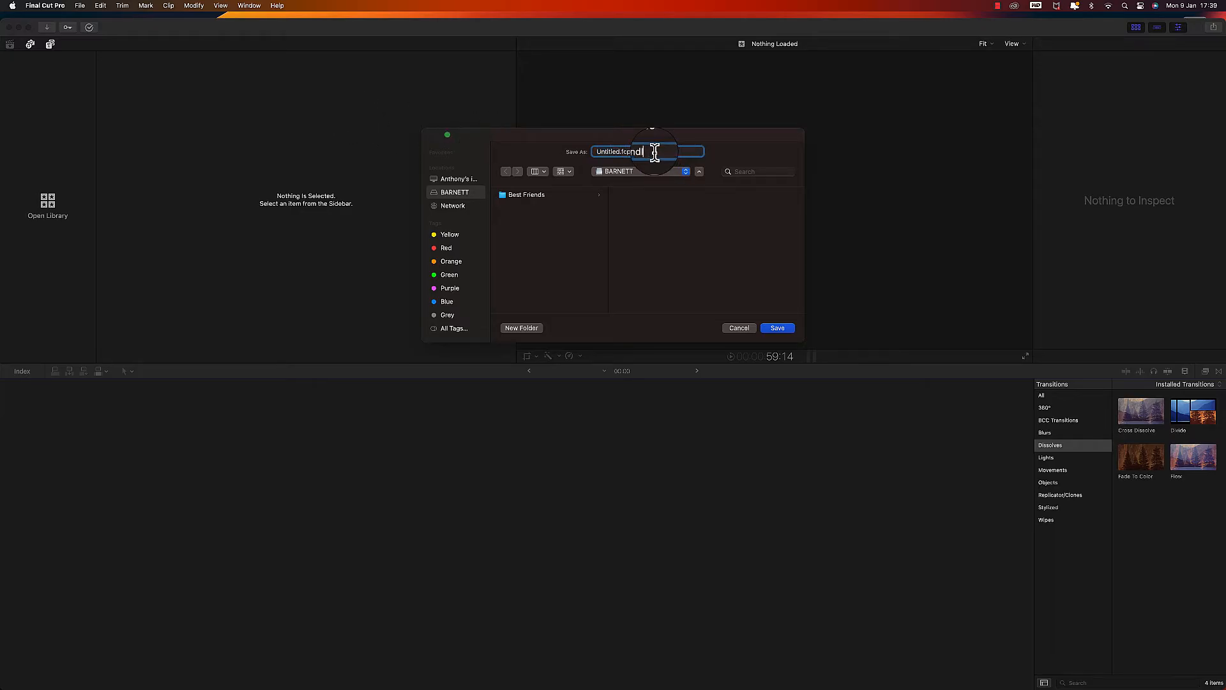
pyautogui.press('BackSpace')
pyautogui.press('BackSpace')
pyautogui.press('BackSpace')
pyautogui.press('BackSpace')
pyautogui.press('BackSpace')
pyautogui.write('Best Friend')
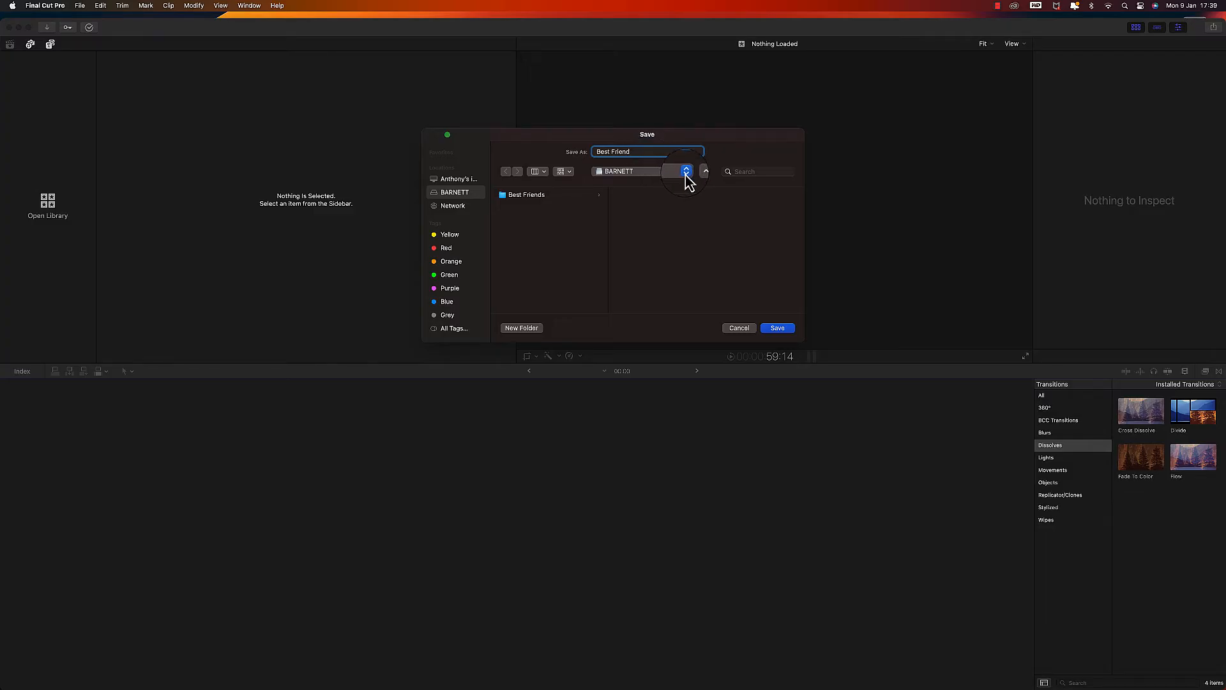
pyautogui.click(536, 205)
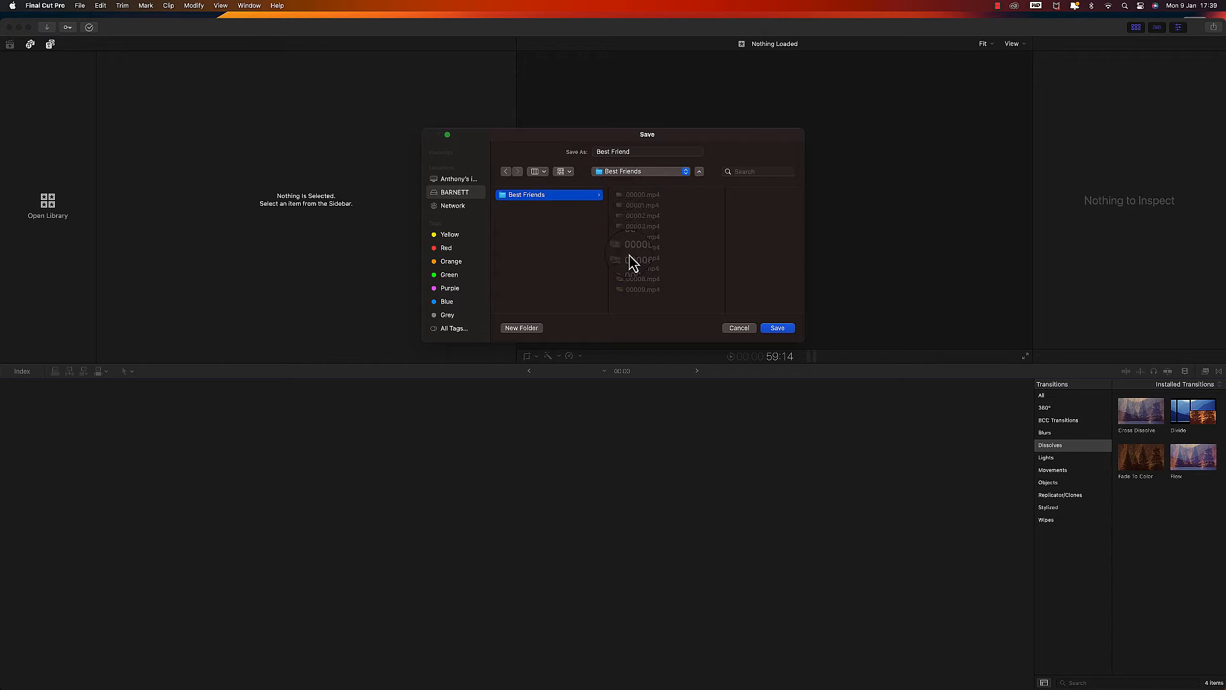
pyautogui.click(779, 331)
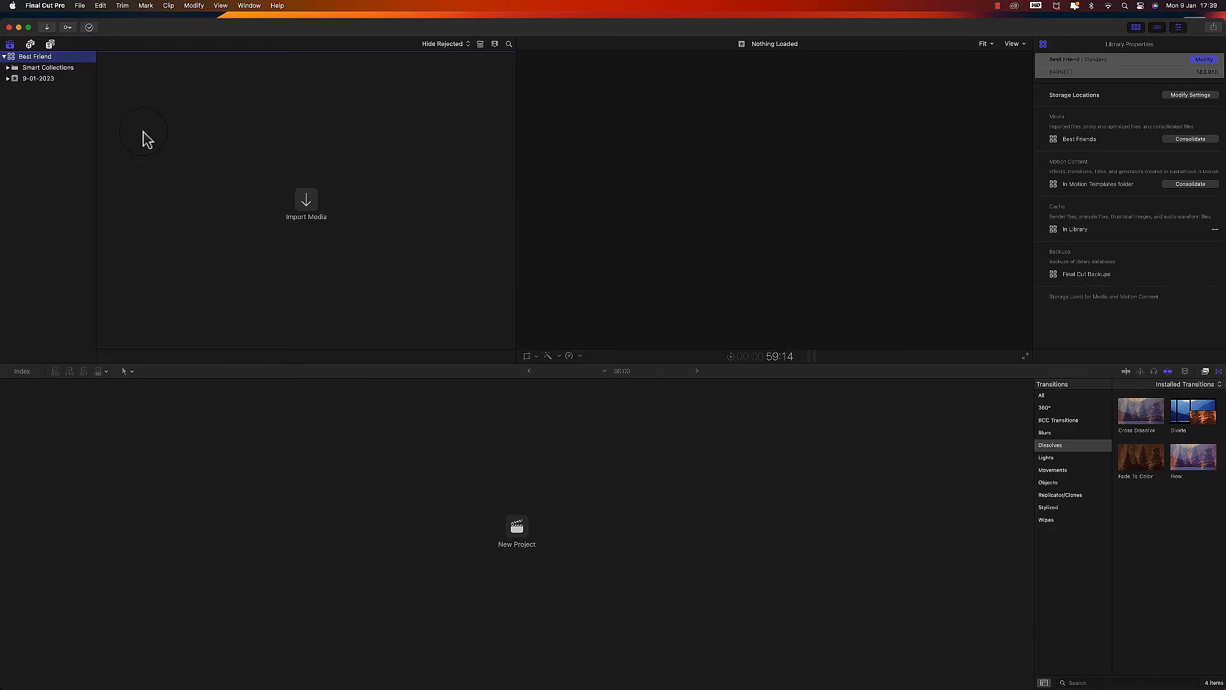
# - Delete the Smart Collections folder from the library and rename the dated event as Best Friend
pyautogui.rightClick(19, 72)
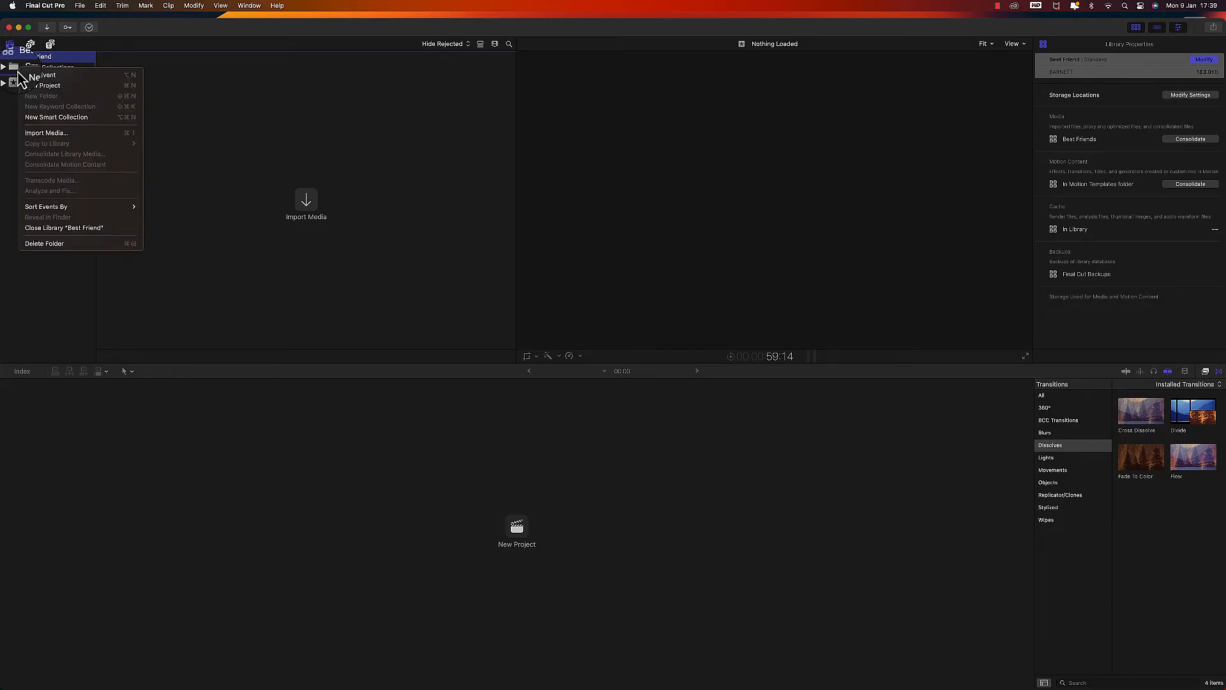
pyautogui.click(55, 244)
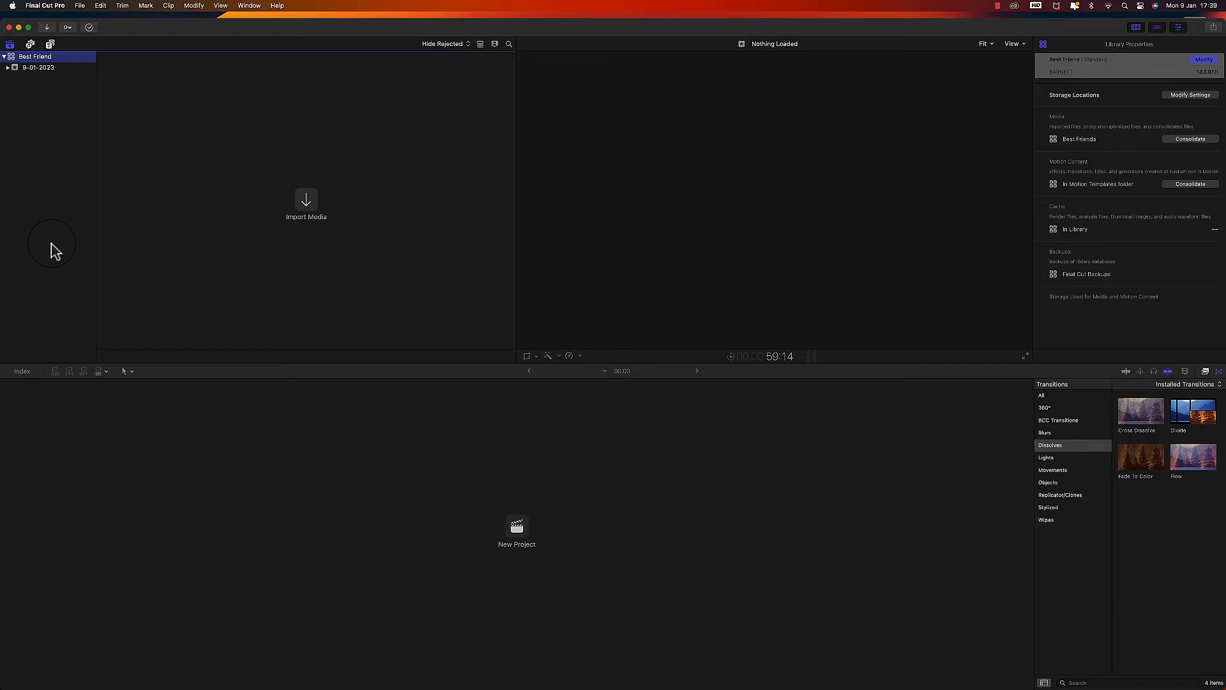
pyautogui.click(47, 70)
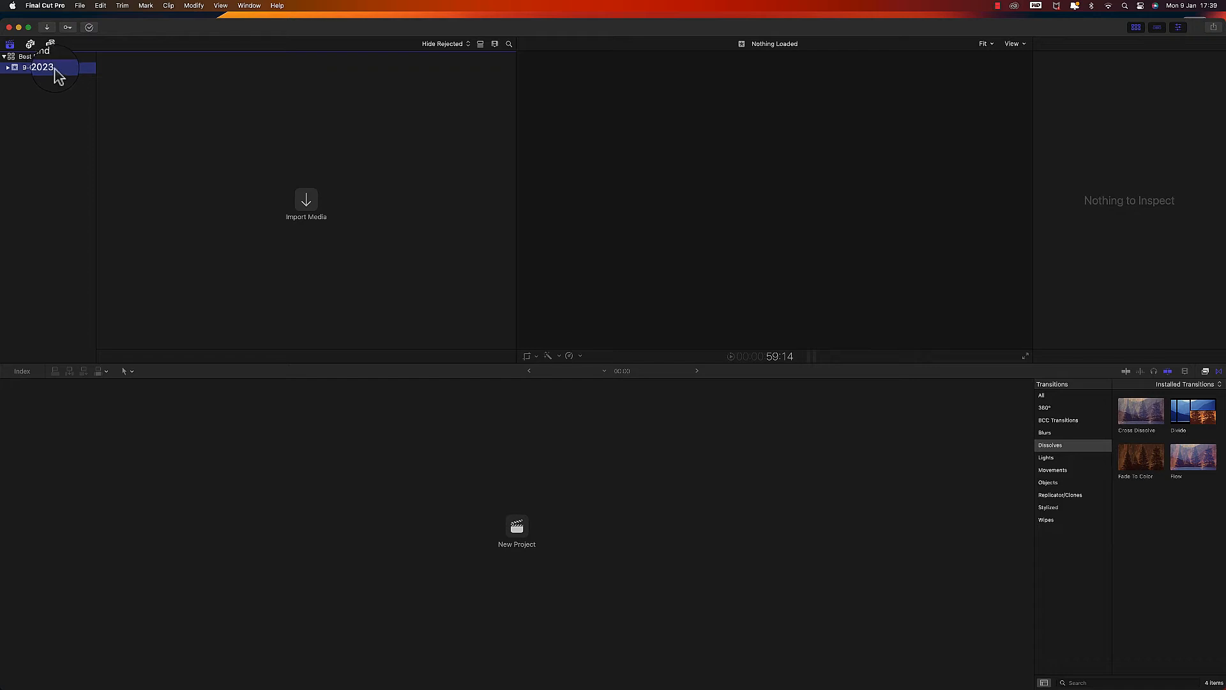
pyautogui.rightClick(54, 69)
pyautogui.click(44, 71)
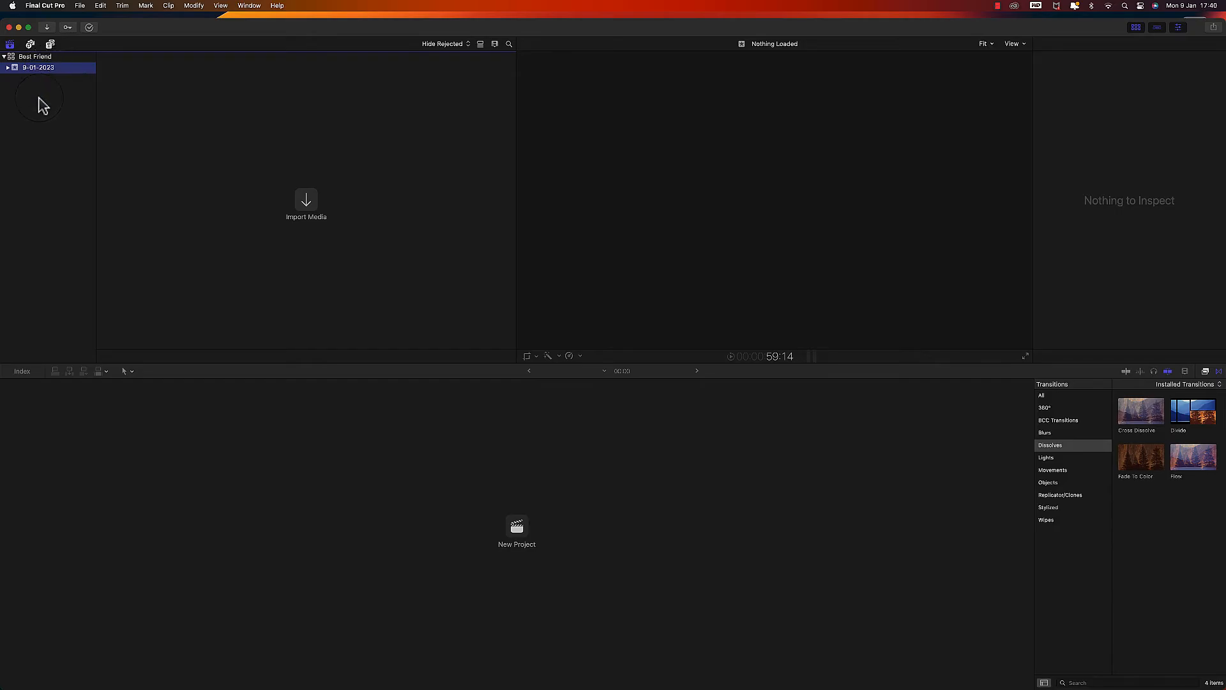
pyautogui.click(53, 69)
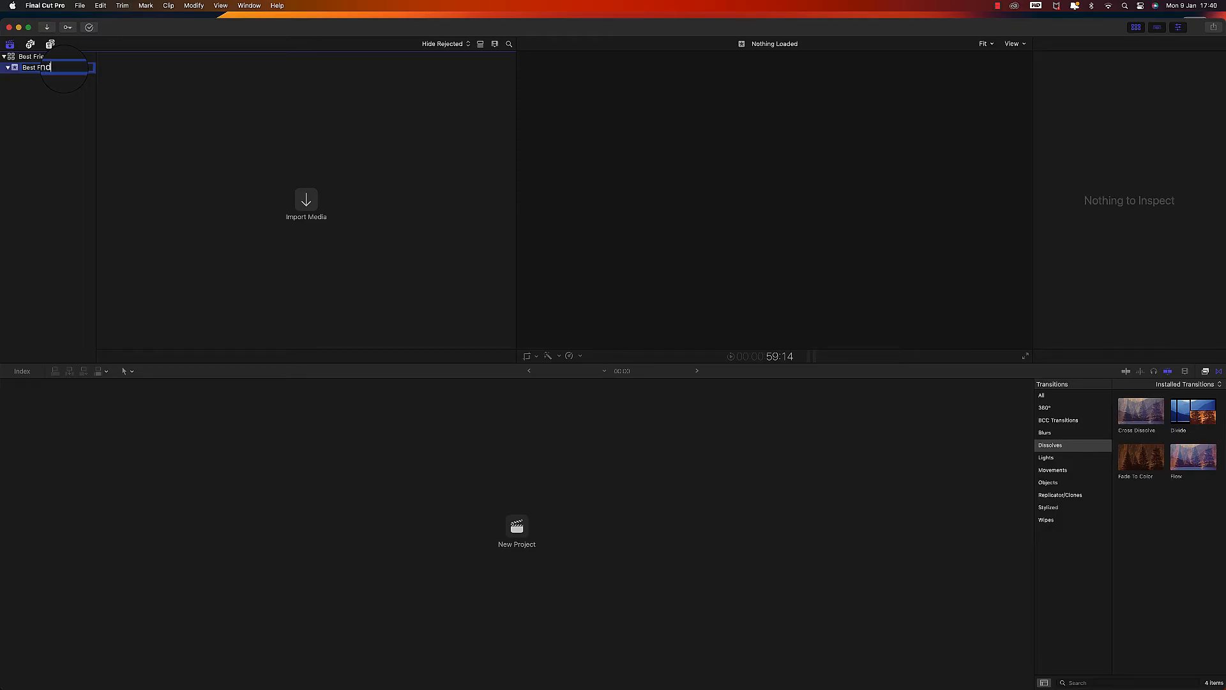
pyautogui.press('Return')
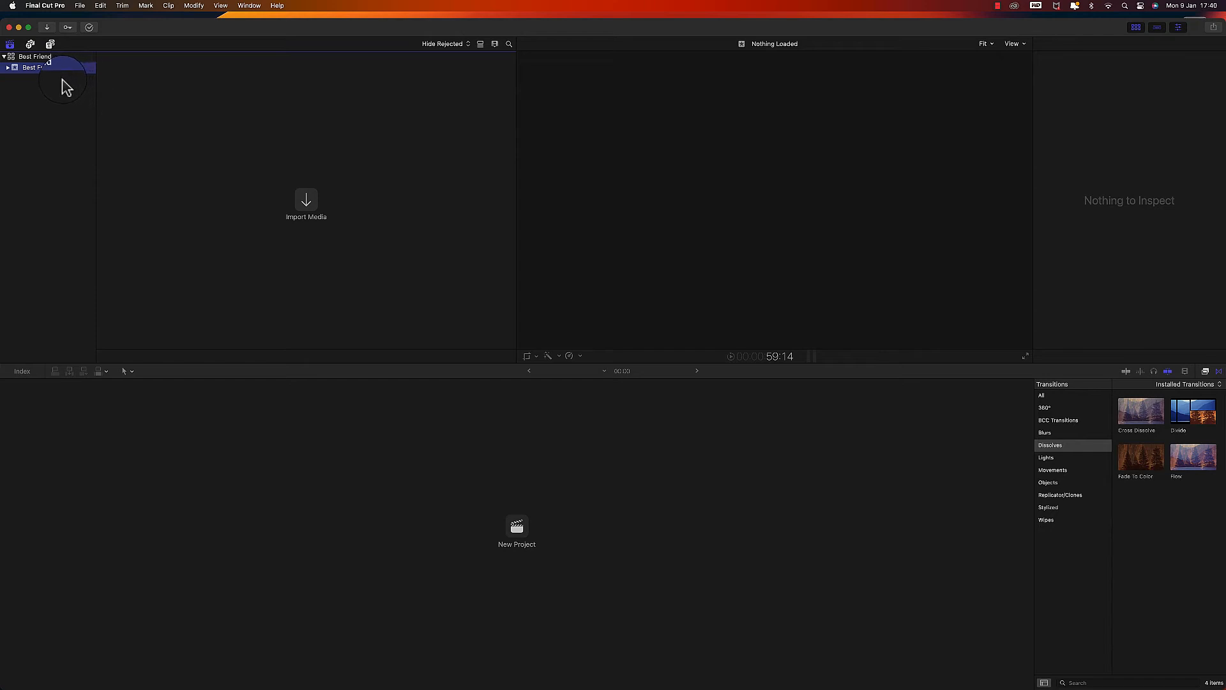
# - Import the ten clips 00000.mp4 to 00009.mp4 from the Best Friends folder into the Best Friend event
pyautogui.click(307, 204)
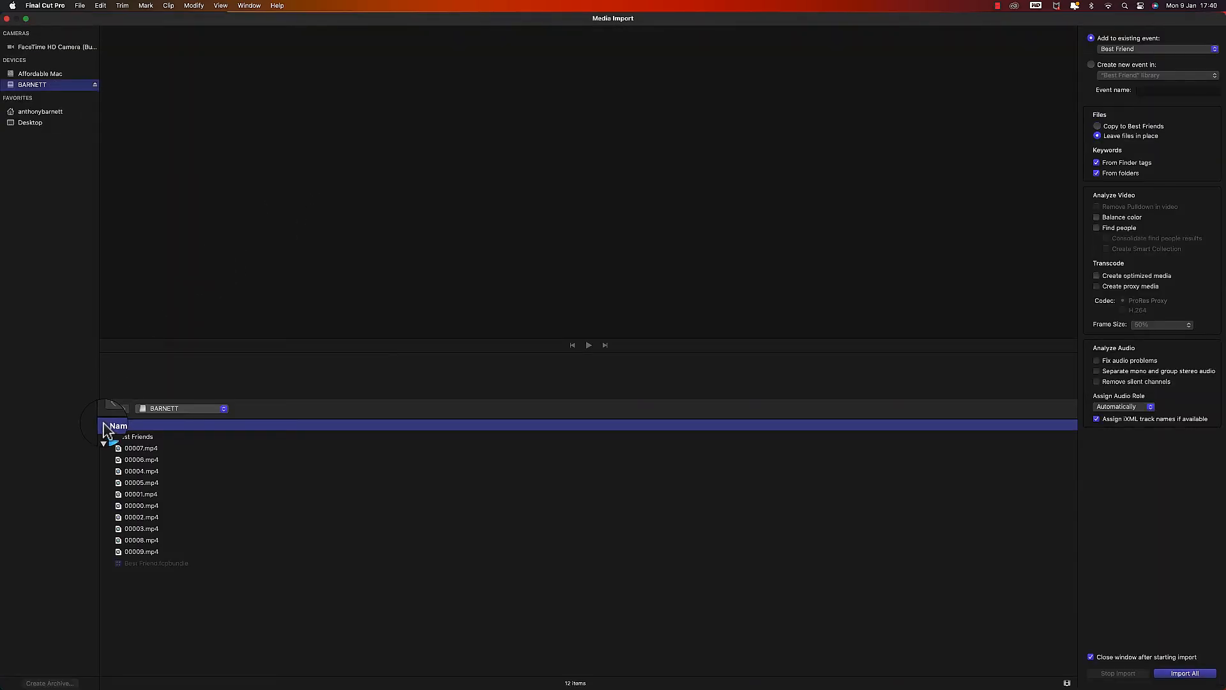
pyautogui.click(134, 448)
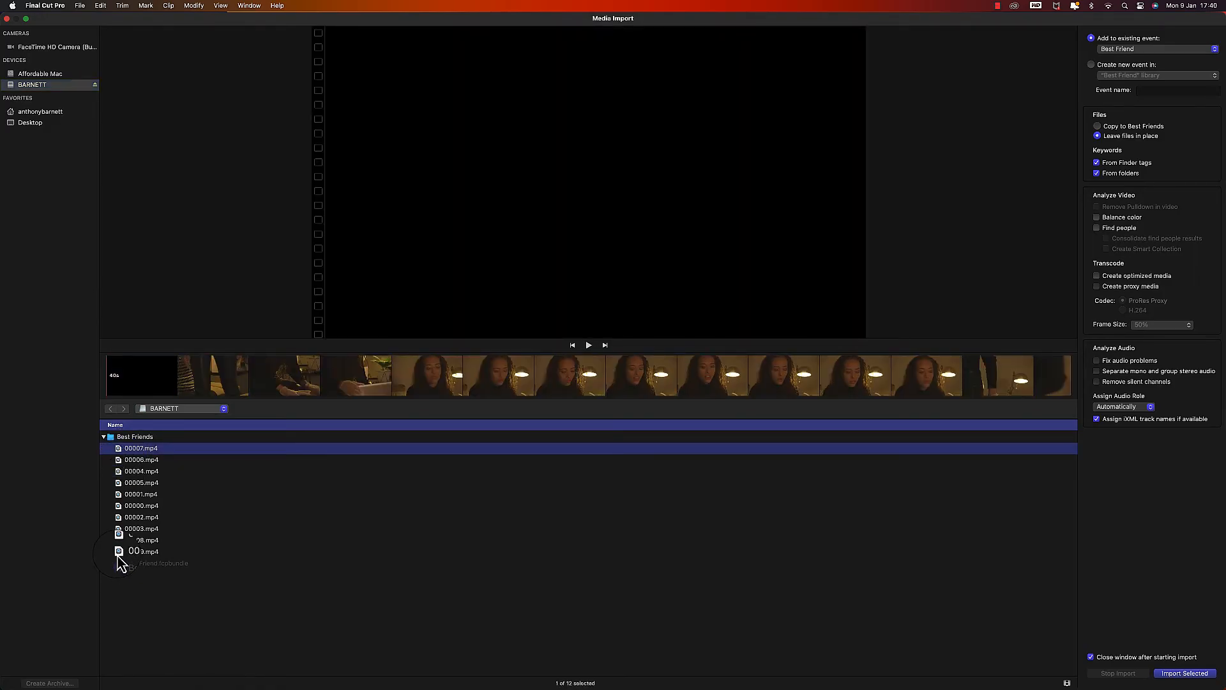
pyautogui.keyDown('shift'); pyautogui.click(119, 554); pyautogui.keyUp('shift')
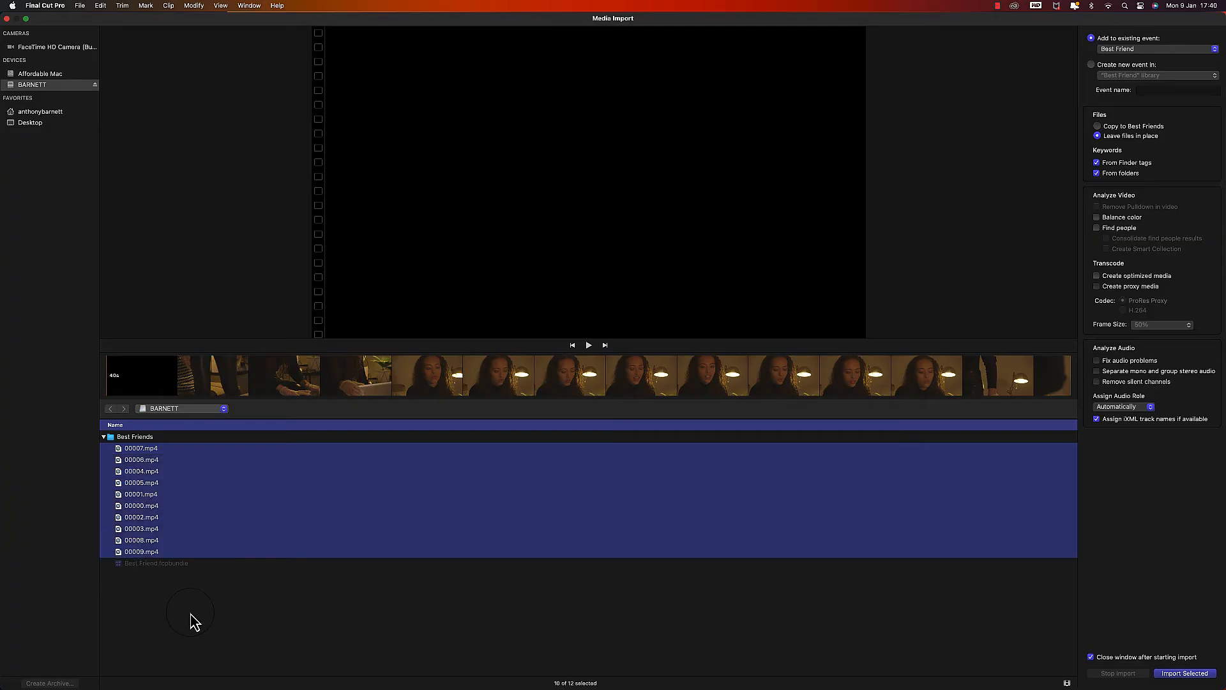
pyautogui.click(1184, 675)
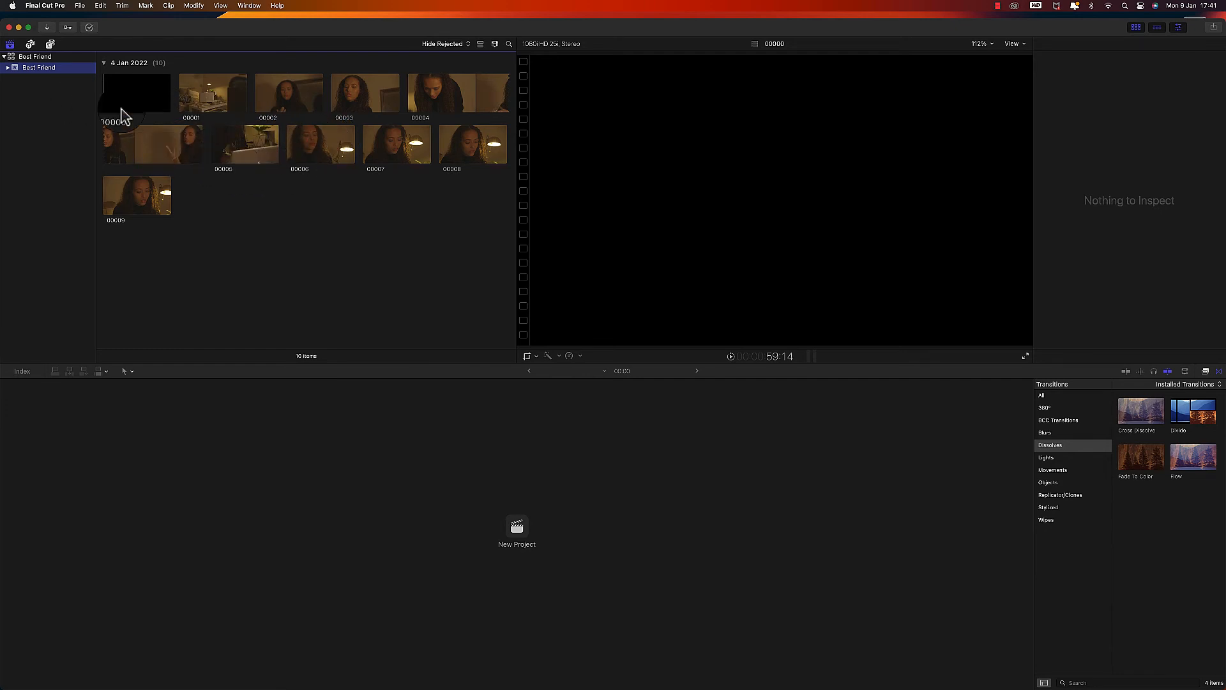
# - Create a new project named Best Friend in the Best Friend event
pyautogui.click(80, 6)
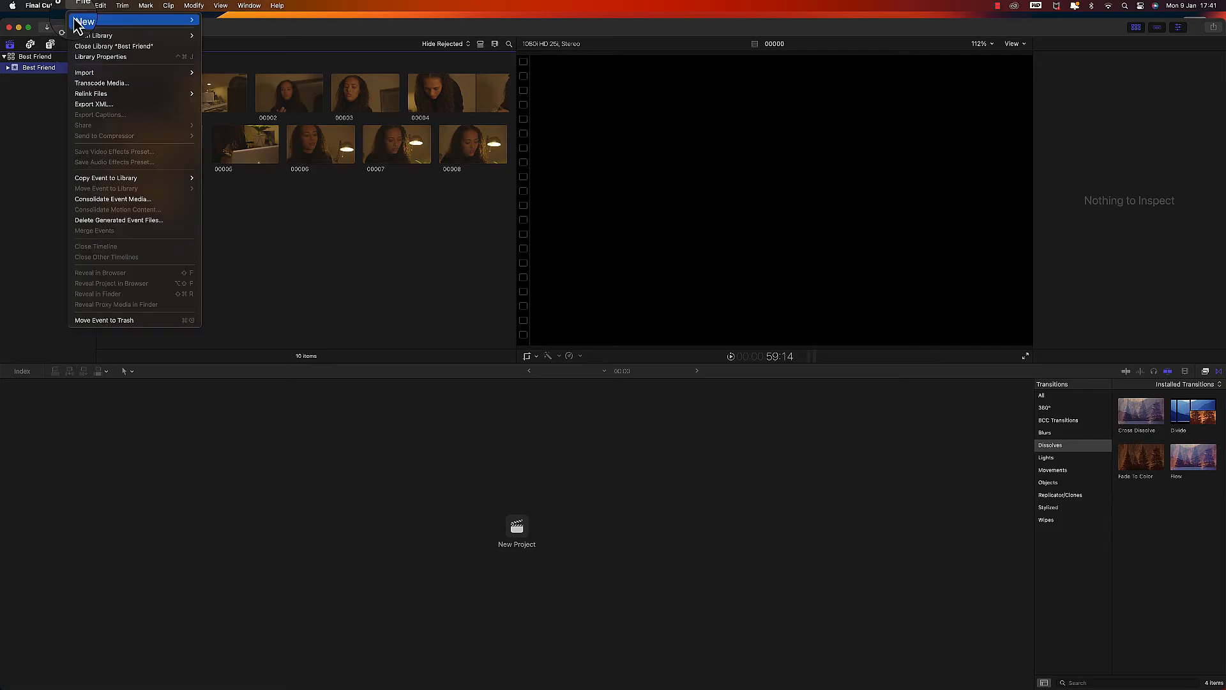
pyautogui.moveTo(90, 25)
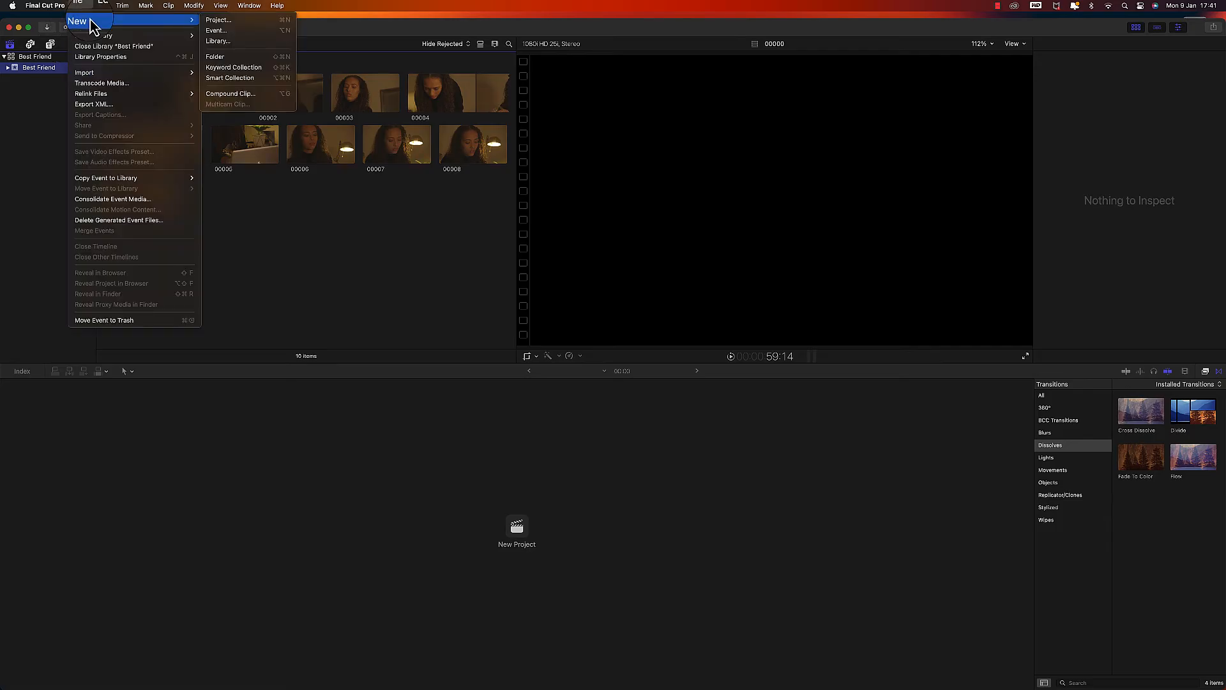
pyautogui.click(217, 20)
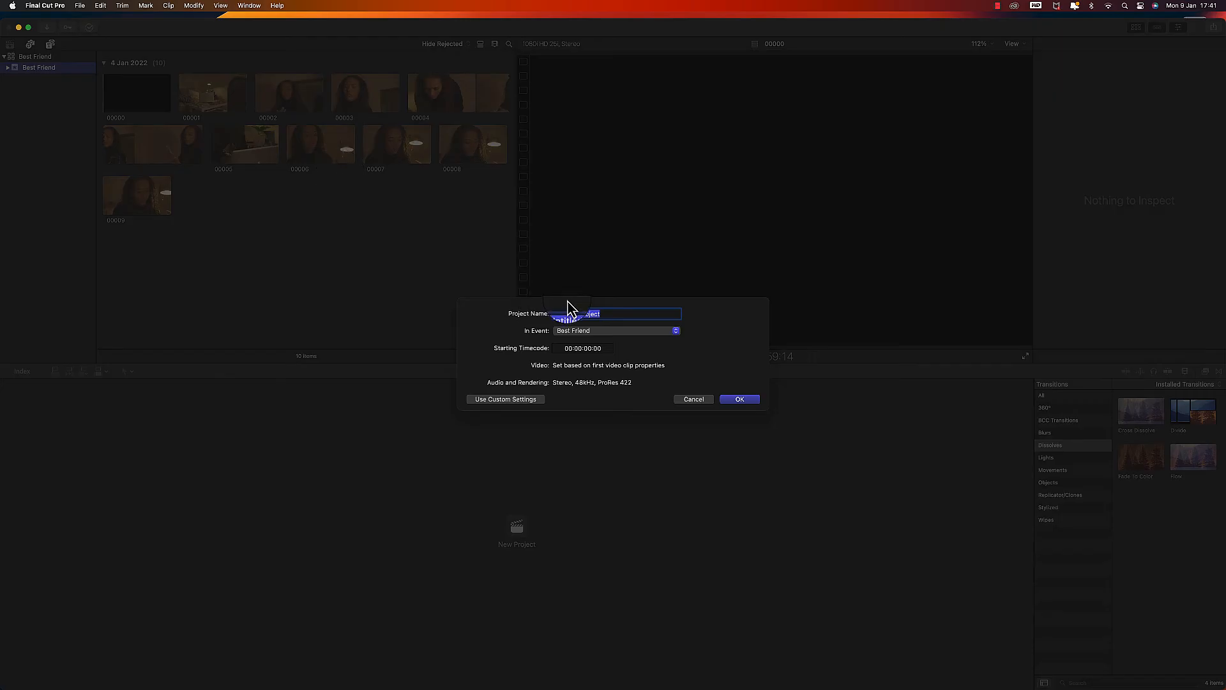
pyautogui.click(607, 313)
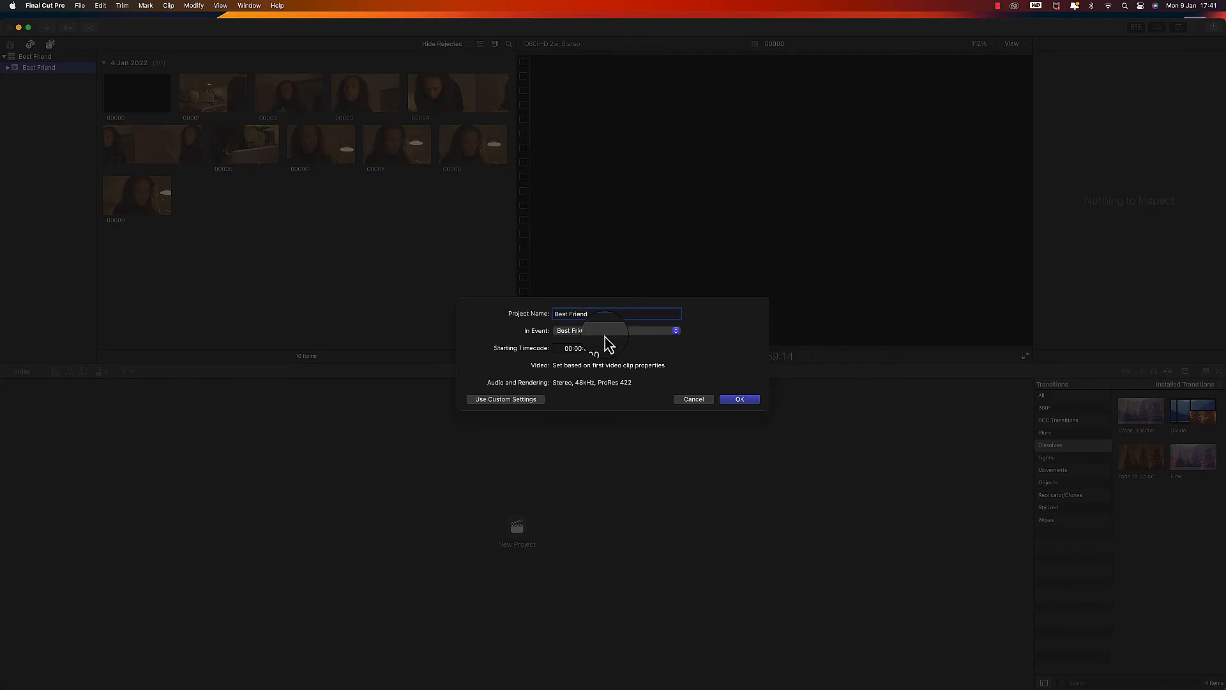
pyautogui.click(746, 401)
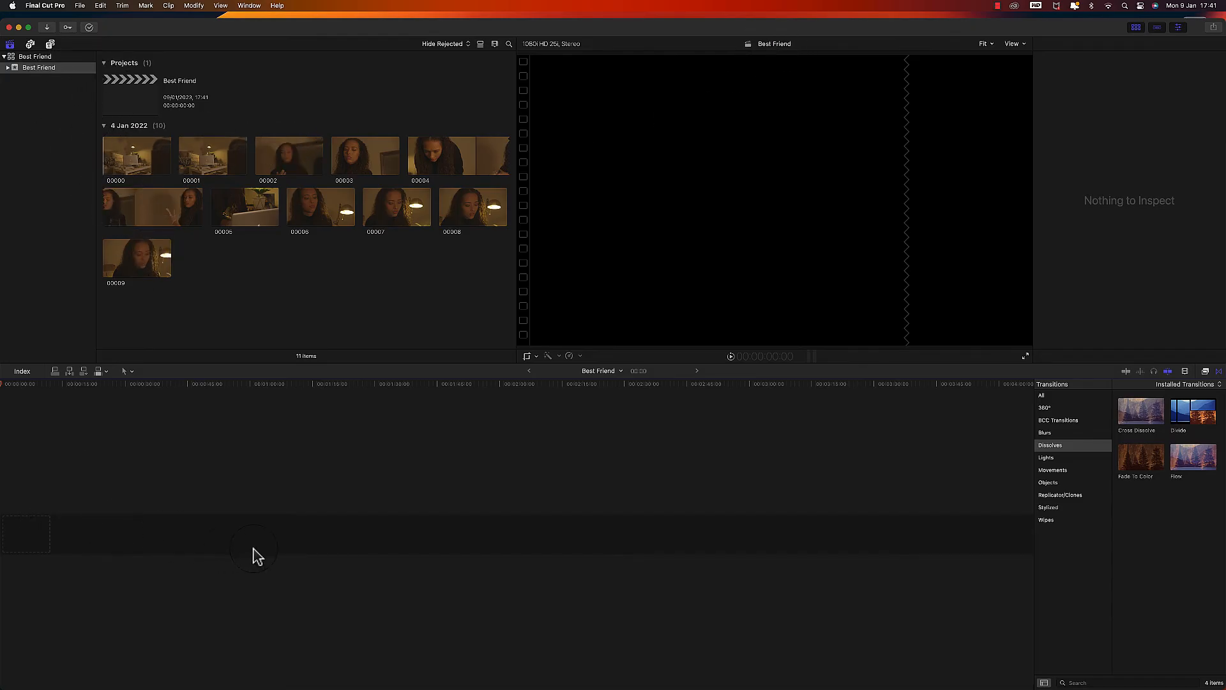
# - Add clip 00009 to the start of the empty timeline and move the playhead to about 22:02
pyautogui.click(125, 257)
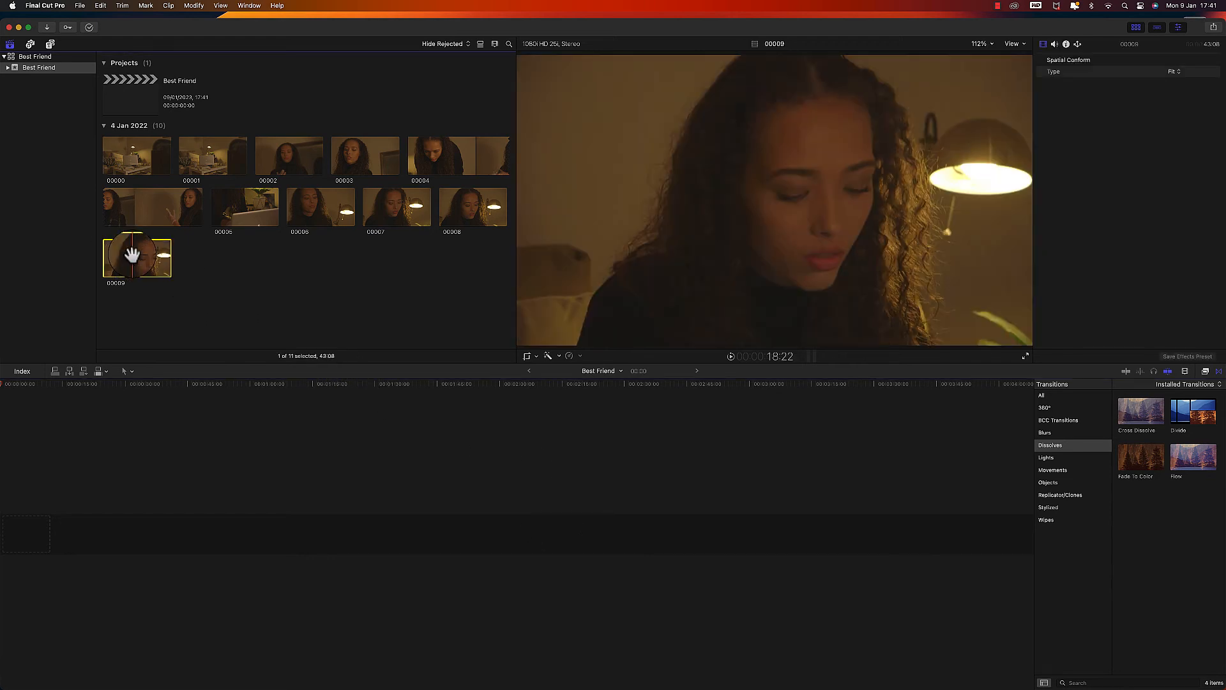
pyautogui.moveTo(124, 256); pyautogui.dragTo(83, 529)
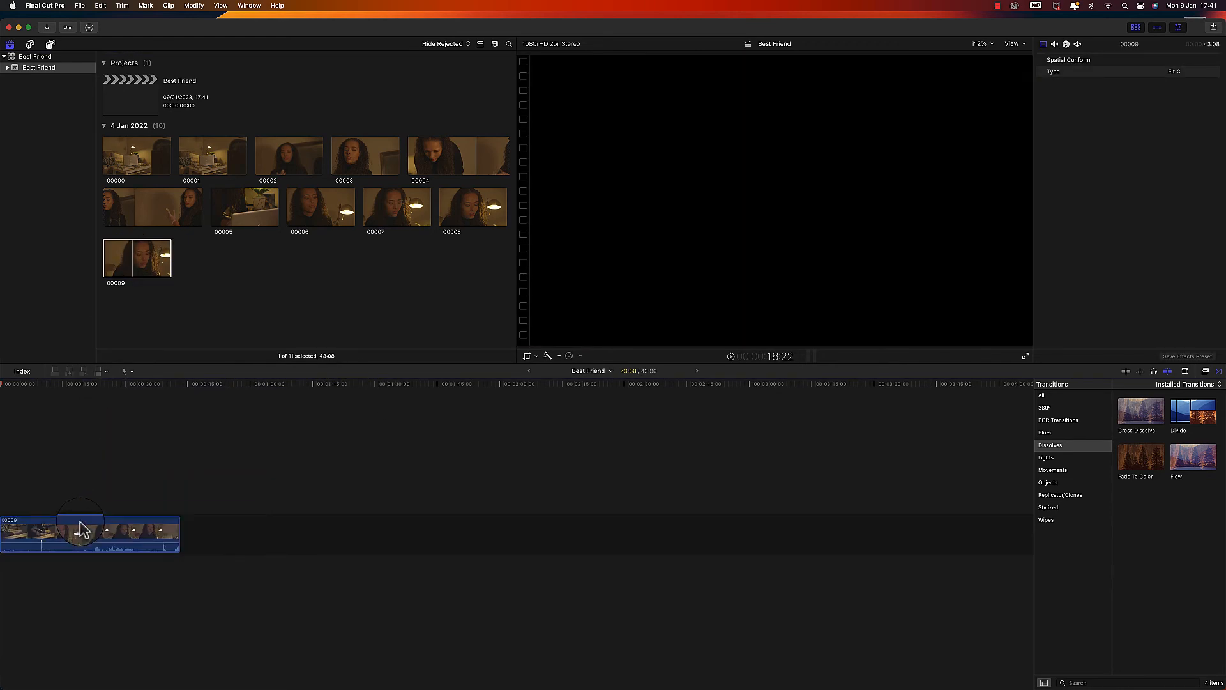
pyautogui.click(64, 387)
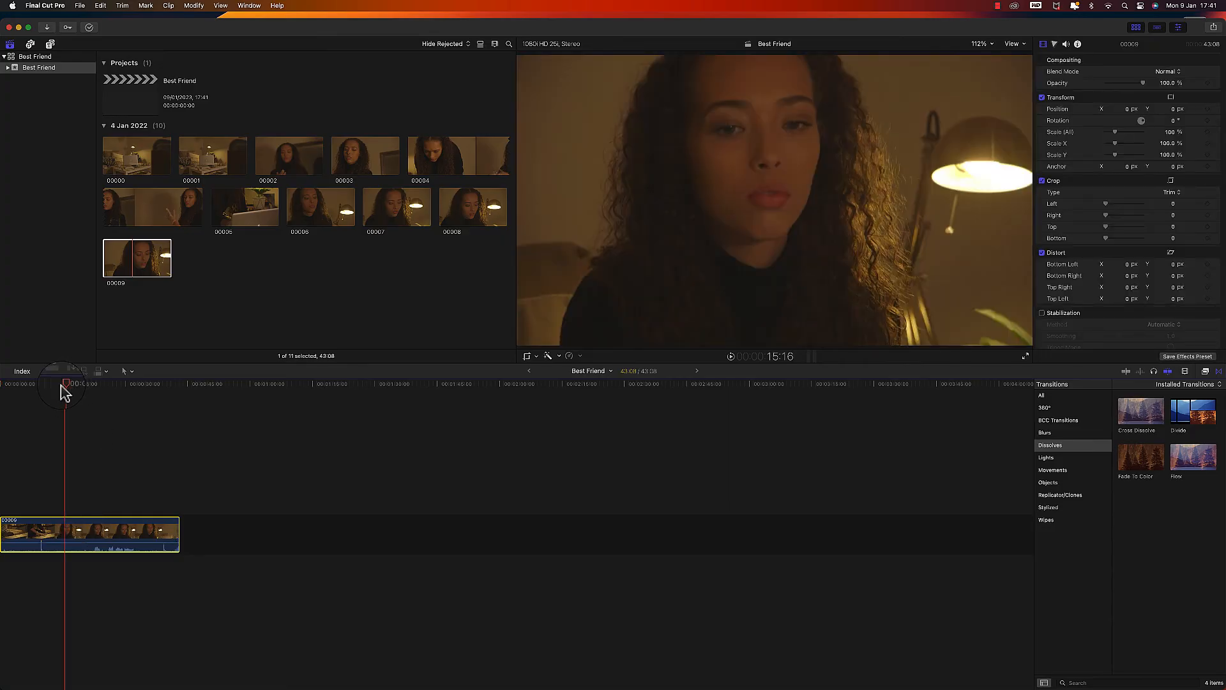
pyautogui.moveTo(73, 385); pyautogui.dragTo(91, 386)
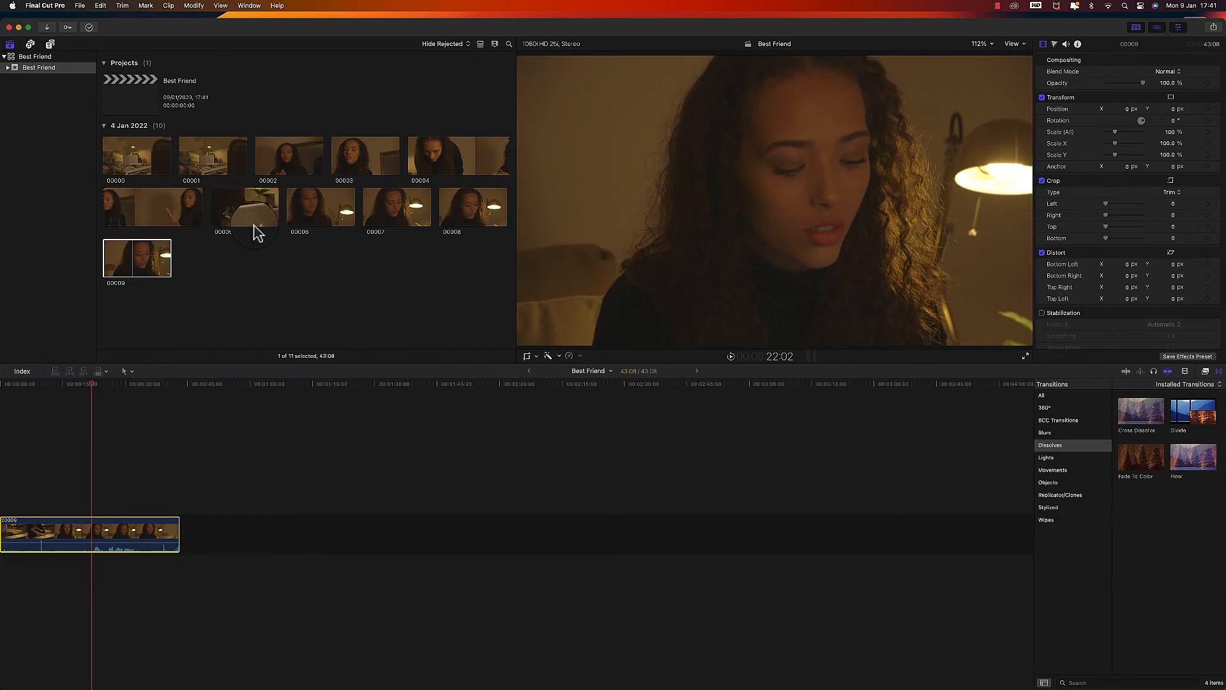
# - Quit Final Cut Pro and show the contents of the external drive's Best Friends folder in Finder
pyautogui.click(39, 6)
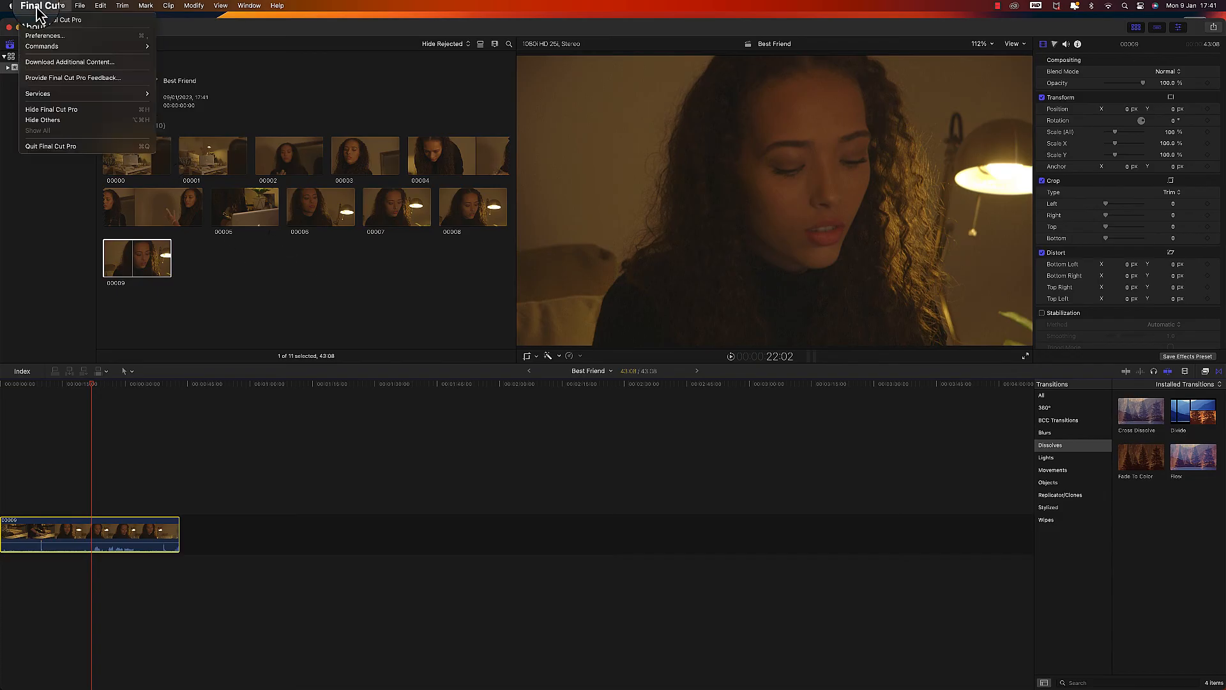
pyautogui.click(58, 147)
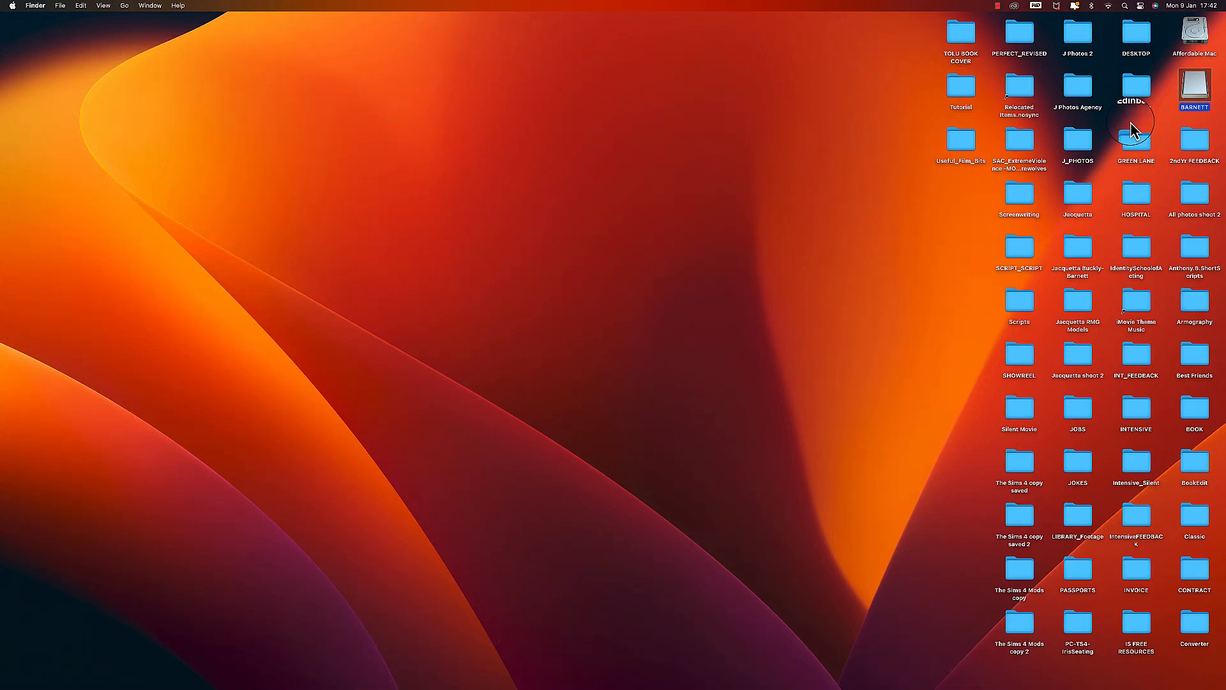
pyautogui.doubleClick(1205, 93)
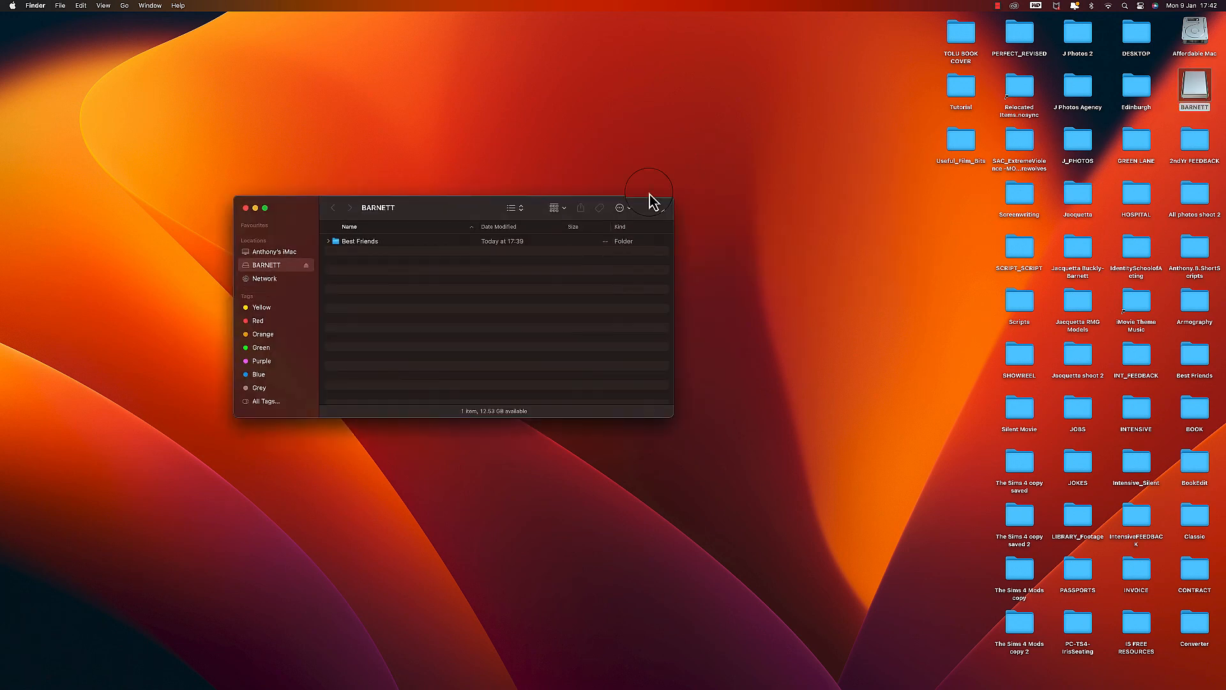
pyautogui.click(328, 240)
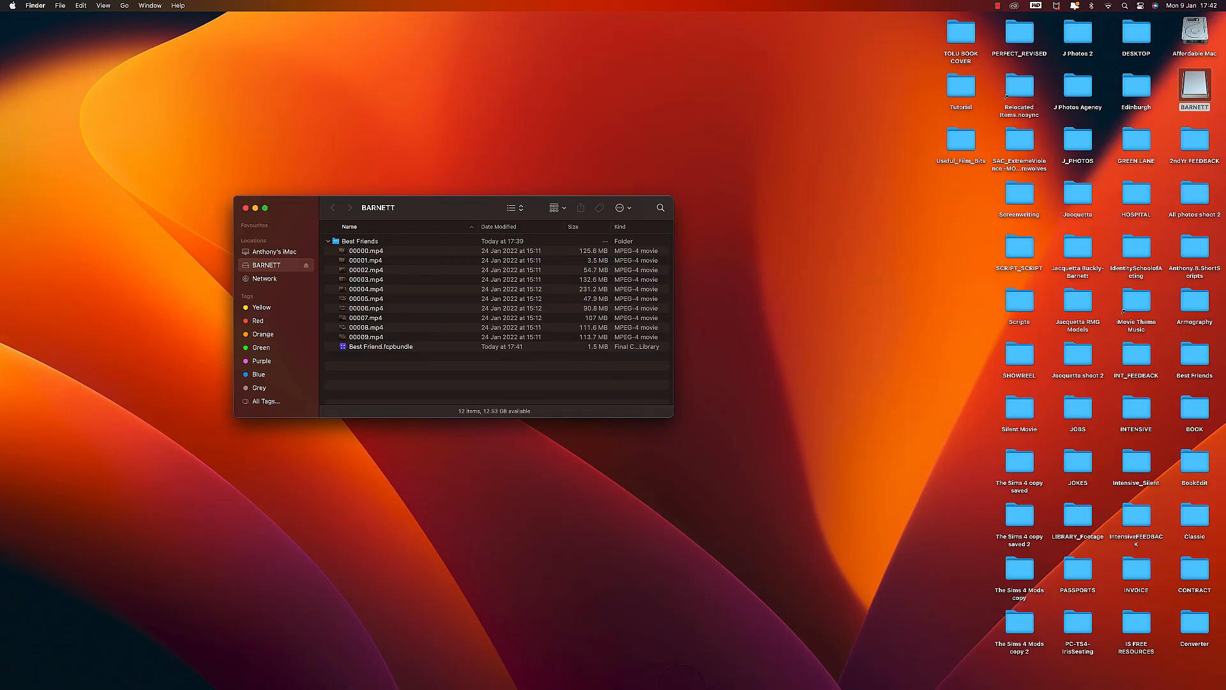
# - Open the Best Friend.fcpbundle library from the Best Friends folder
pyautogui.moveTo(743, 687)
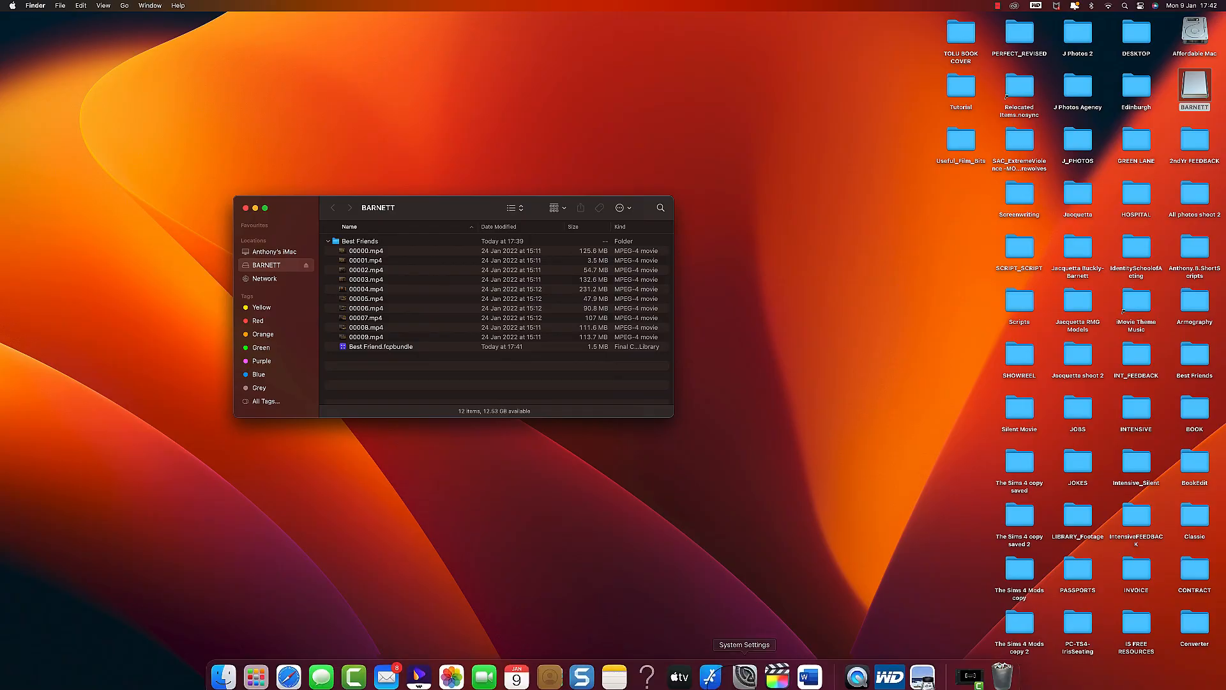
pyautogui.click(780, 680)
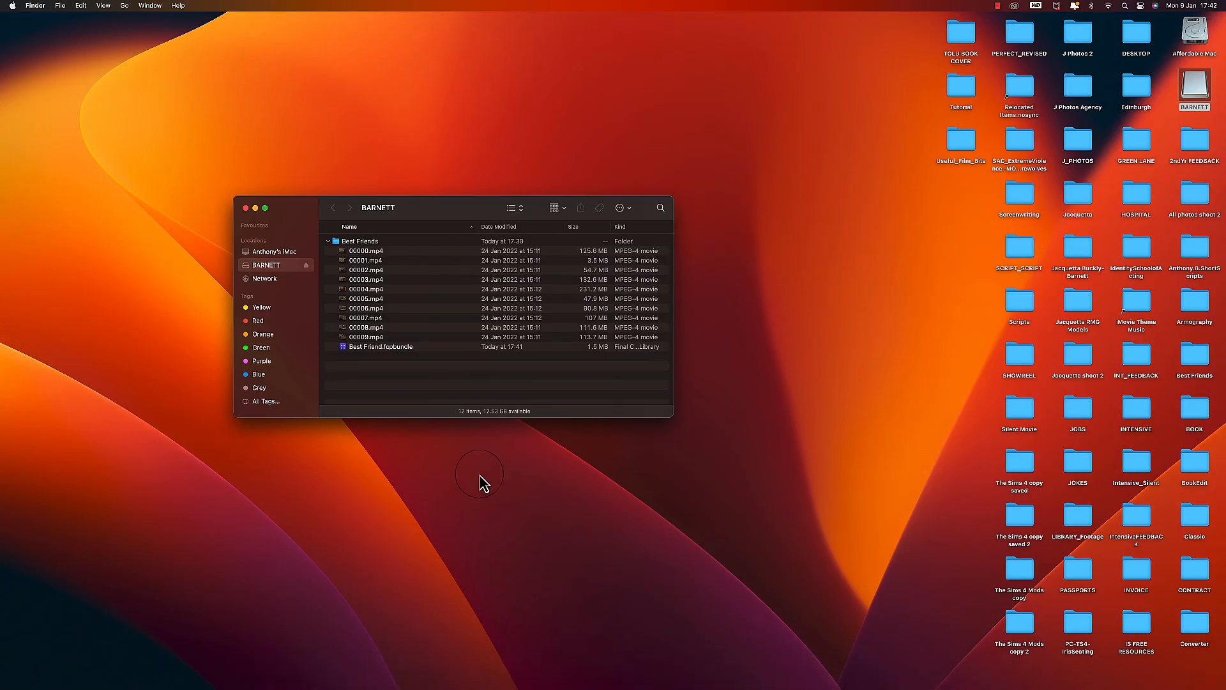
pyautogui.click(342, 349)
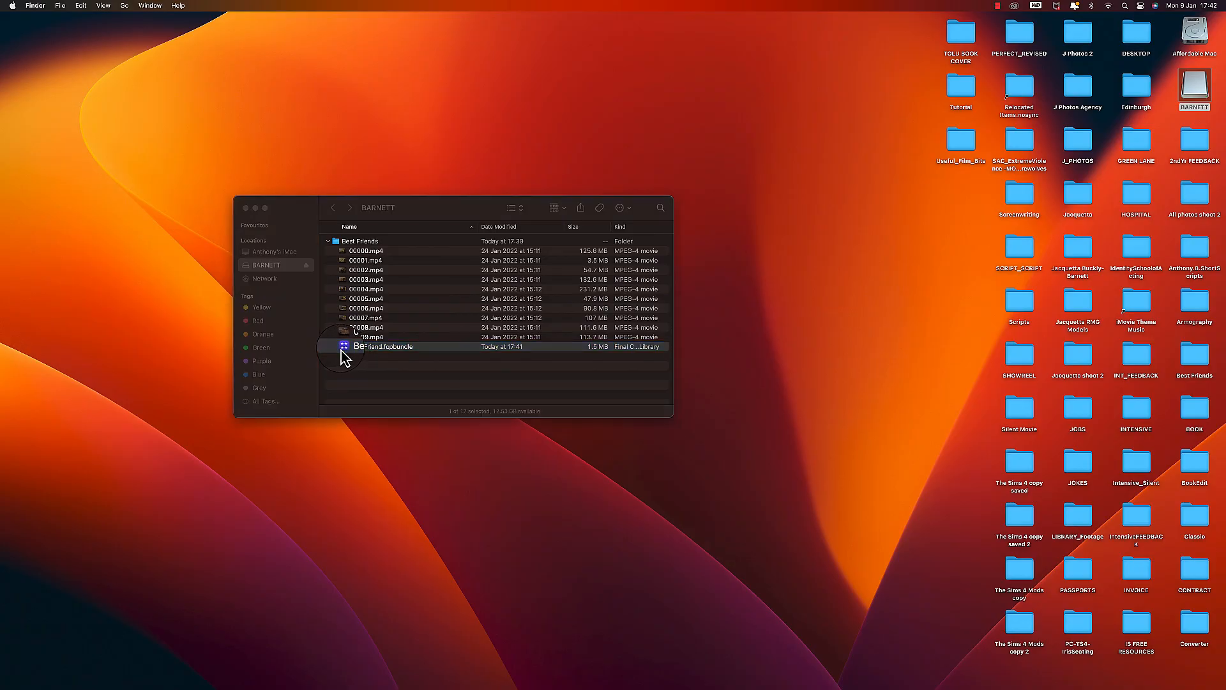